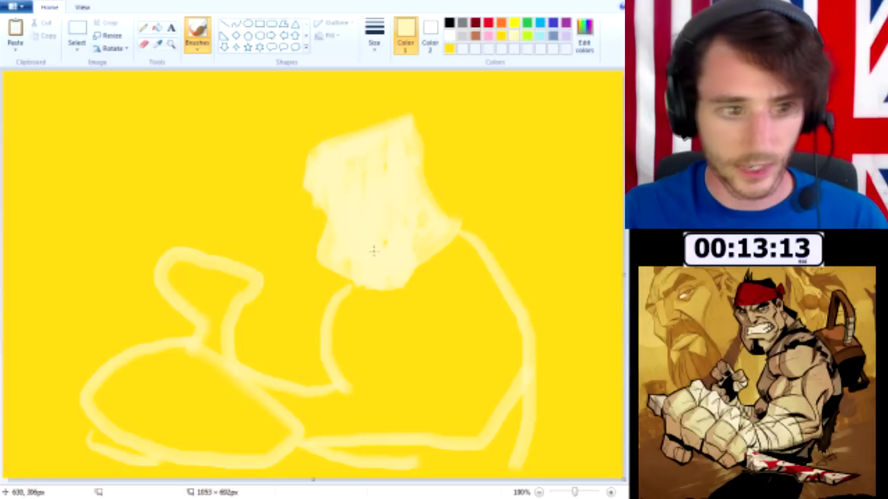
- Paint pale yellow strokes for the neck, arm and shoulder below the warrior's face
mouse_move(350, 288)
mouse_down()
mouse_move(311, 369)
mouse_move(355, 360)
mouse_up()
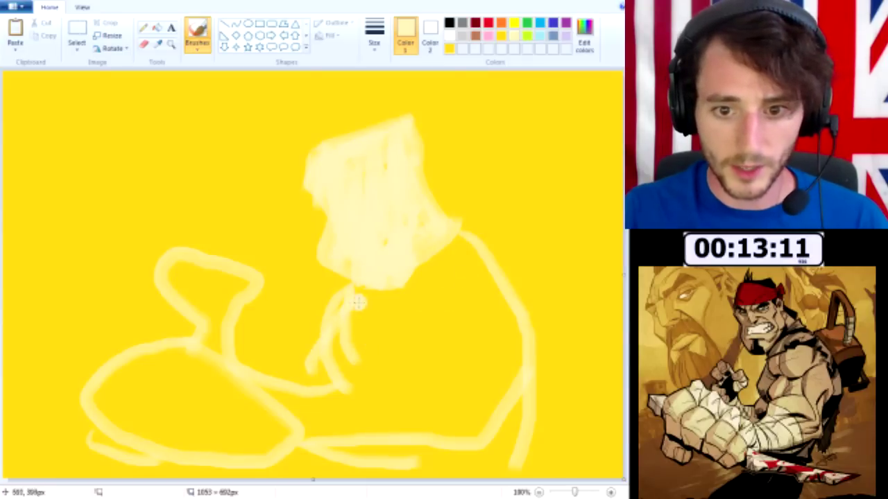
mouse_move(346, 304)
mouse_down()
mouse_move(341, 364)
mouse_move(361, 303)
mouse_move(366, 325)
mouse_move(371, 306)
mouse_move(388, 327)
mouse_move(370, 362)
mouse_move(402, 360)
mouse_move(405, 318)
mouse_move(379, 326)
mouse_move(416, 299)
mouse_up()
mouse_move(409, 355)
mouse_down()
mouse_move(446, 249)
mouse_move(392, 303)
mouse_move(456, 257)
mouse_move(486, 306)
mouse_up()
mouse_move(458, 240)
mouse_down()
mouse_move(497, 299)
mouse_move(439, 226)
mouse_move(458, 281)
mouse_move(442, 294)
mouse_move(468, 350)
mouse_move(447, 297)
mouse_move(439, 301)
mouse_move(418, 264)
mouse_move(420, 294)
mouse_move(381, 338)
mouse_move(395, 385)
mouse_move(437, 321)
mouse_move(461, 310)
mouse_move(377, 327)
mouse_move(369, 365)
mouse_move(379, 401)
mouse_move(405, 411)
mouse_move(421, 386)
mouse_move(398, 327)
mouse_move(417, 259)
mouse_move(365, 300)
mouse_move(347, 208)
mouse_move(355, 260)
mouse_up()
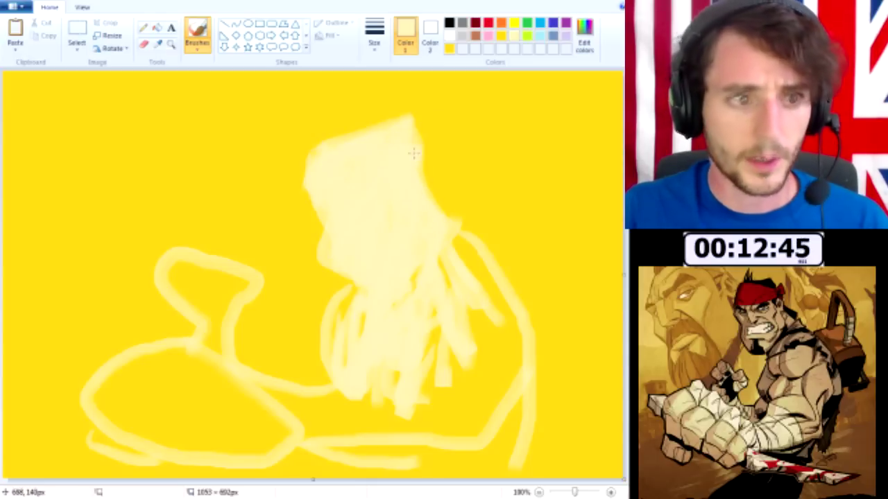
click(489, 23)
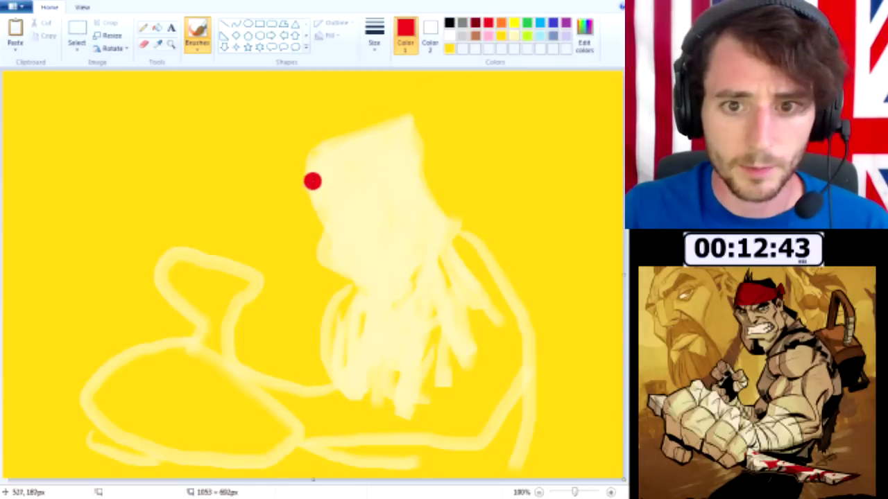
- Paint a red headband across the forehead and thicken its left end
drag(309, 185, 420, 172)
mouse_move(317, 182)
mouse_down()
mouse_move(345, 154)
mouse_move(310, 171)
mouse_move(311, 154)
mouse_move(304, 175)
mouse_move(309, 167)
mouse_move(307, 180)
mouse_move(326, 182)
mouse_move(306, 150)
mouse_move(371, 152)
mouse_move(306, 158)
mouse_move(334, 153)
mouse_move(348, 144)
mouse_move(323, 146)
mouse_move(368, 130)
mouse_move(312, 142)
mouse_move(379, 128)
mouse_move(330, 133)
mouse_move(403, 122)
mouse_move(415, 134)
mouse_move(402, 113)
mouse_move(415, 130)
mouse_move(407, 109)
mouse_move(414, 131)
mouse_move(399, 129)
mouse_move(408, 116)
mouse_move(363, 126)
mouse_move(400, 147)
mouse_move(360, 143)
mouse_move(405, 135)
mouse_move(389, 119)
mouse_move(314, 149)
mouse_up()
click(449, 23)
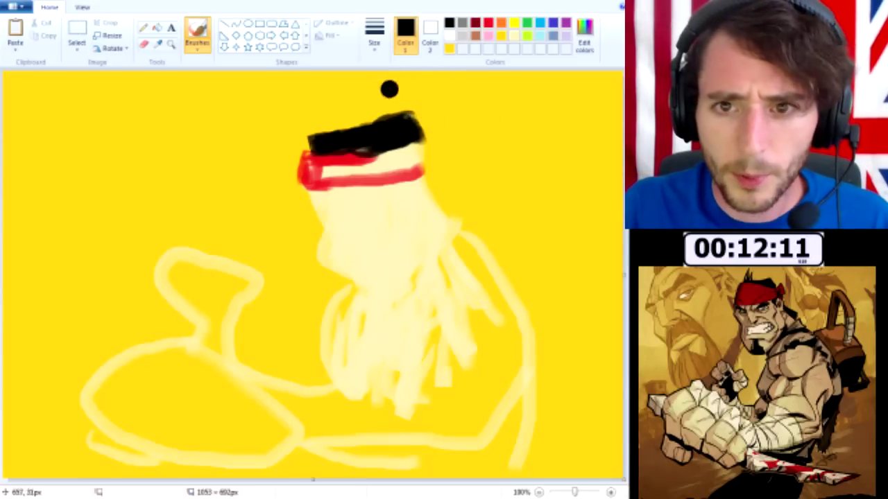
- Fill the gap between hair and headband in red and paint the tail flaring right
click(488, 23)
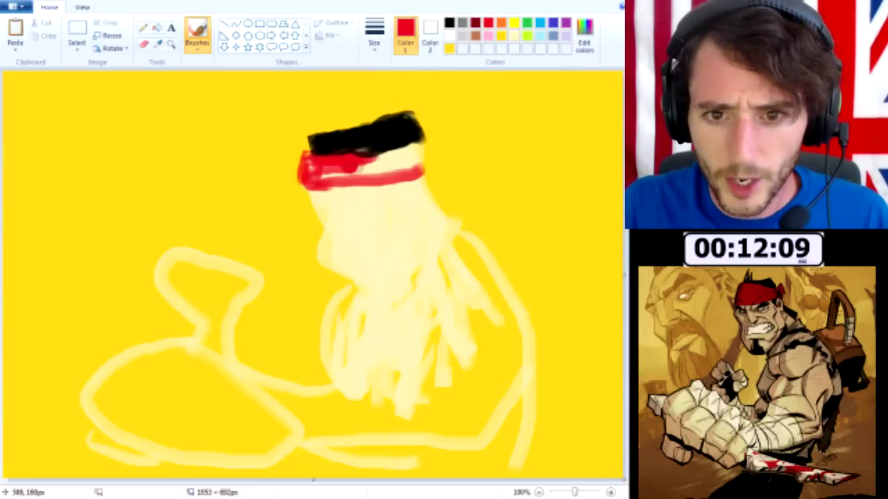
mouse_move(346, 180)
mouse_down()
mouse_move(316, 167)
mouse_move(413, 150)
mouse_move(416, 172)
mouse_move(416, 149)
mouse_move(392, 170)
mouse_move(409, 168)
mouse_move(388, 147)
mouse_move(423, 146)
mouse_move(319, 178)
mouse_move(303, 177)
mouse_move(303, 154)
mouse_move(307, 177)
mouse_up()
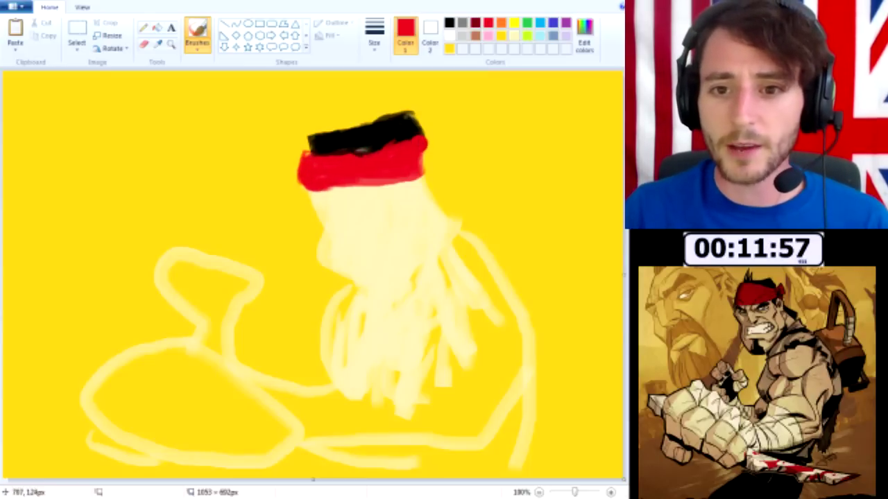
mouse_move(429, 136)
mouse_down()
mouse_move(448, 138)
mouse_move(441, 158)
mouse_move(447, 134)
mouse_move(427, 151)
mouse_move(444, 169)
mouse_move(426, 170)
mouse_move(442, 162)
mouse_up()
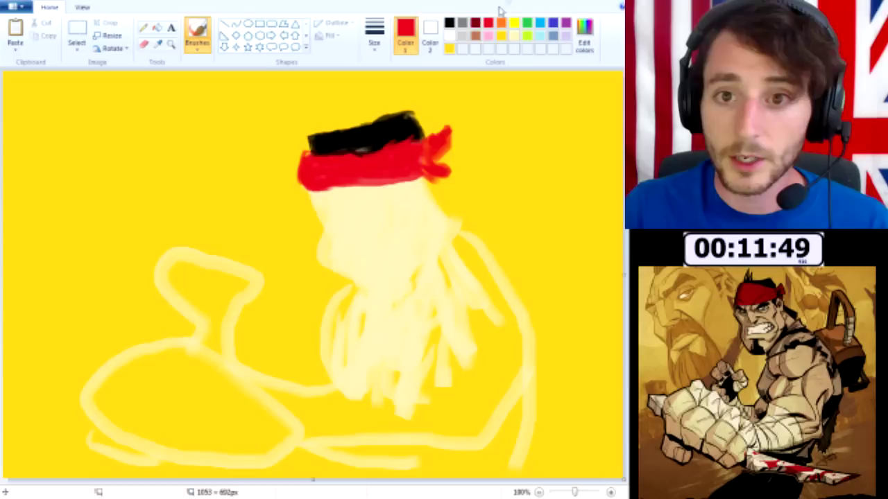
click(449, 23)
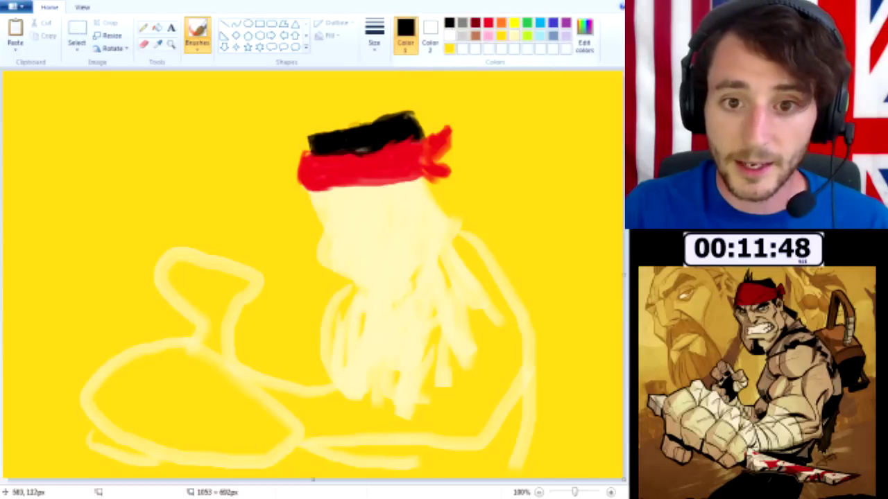
- Touch up the headband's lower-left edge in red, then ink the gritted mouth and teeth with a thin black brush
click(488, 23)
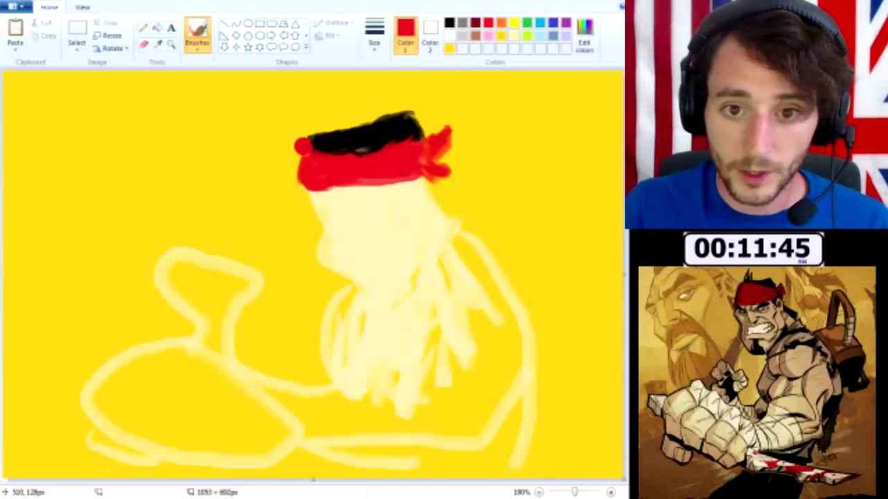
drag(298, 174, 304, 193)
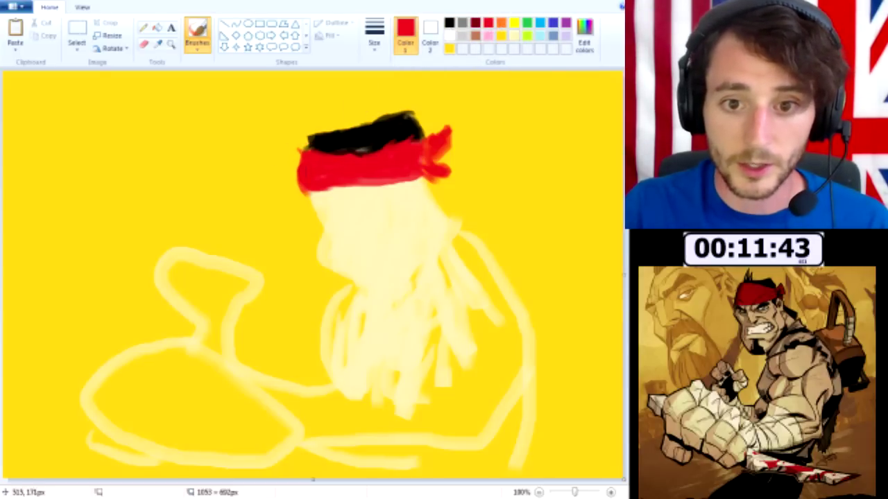
click(449, 23)
click(374, 33)
click(387, 70)
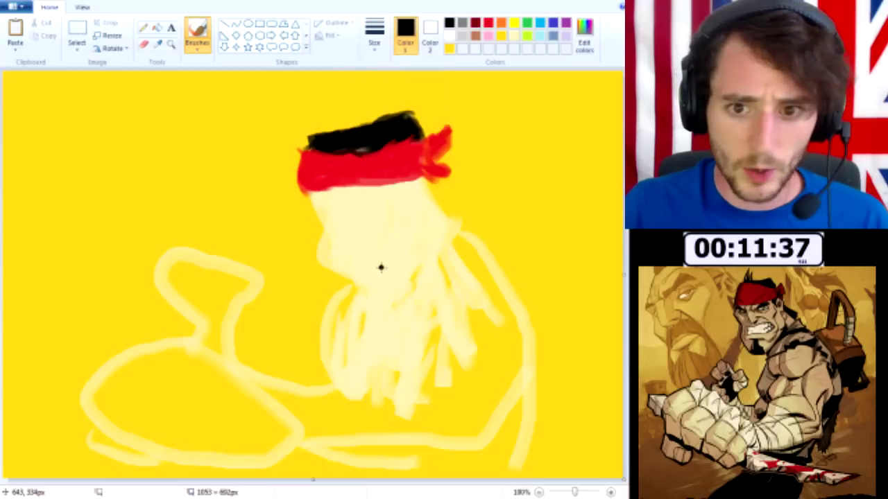
drag(358, 285, 394, 285)
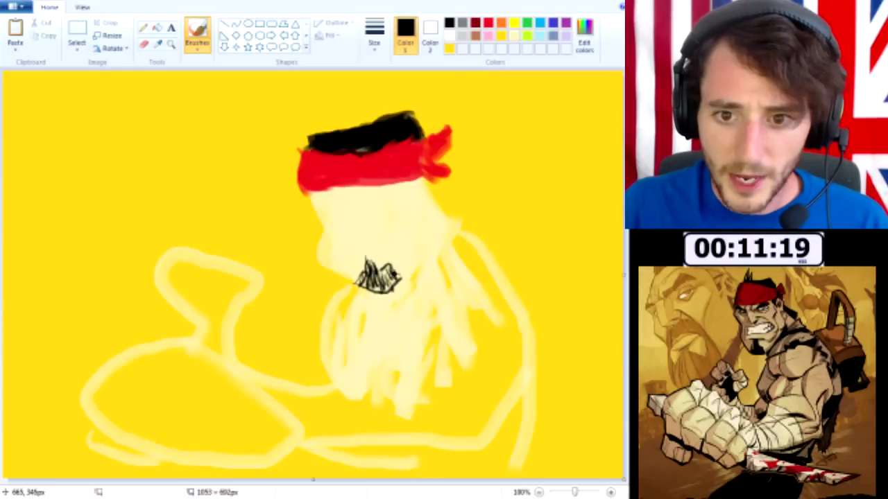
drag(392, 261, 386, 276)
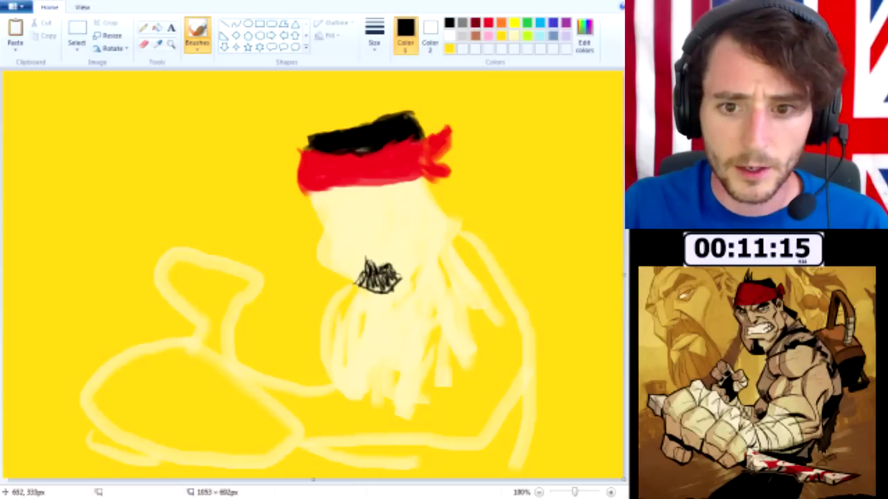
drag(377, 258, 376, 259)
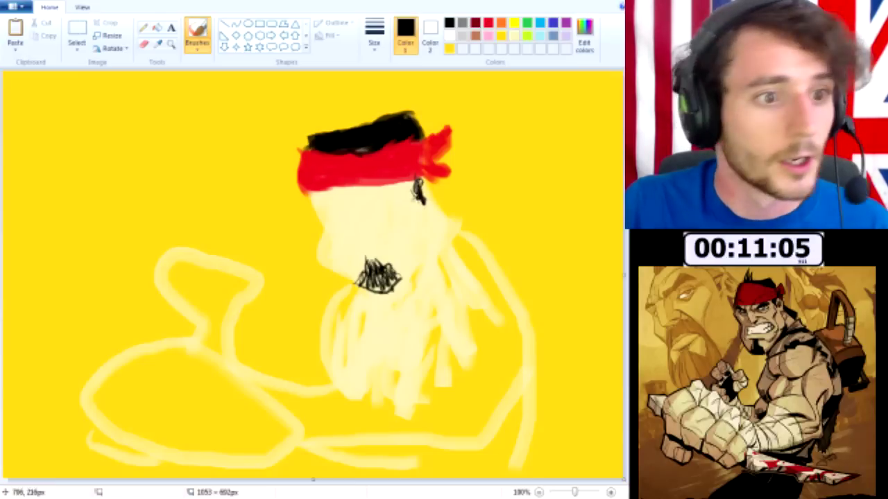
- Draw both eyes in black and add black hair strands beside the right side of the face
mouse_move(351, 199)
mouse_down()
mouse_move(326, 194)
mouse_move(337, 192)
mouse_up()
key(ctrl+z)
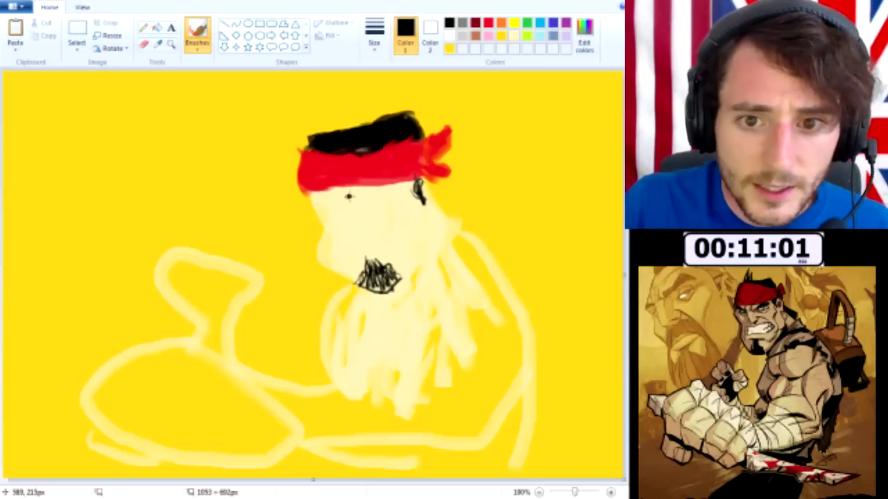
mouse_move(322, 197)
mouse_down()
mouse_move(352, 199)
mouse_move(321, 194)
mouse_up()
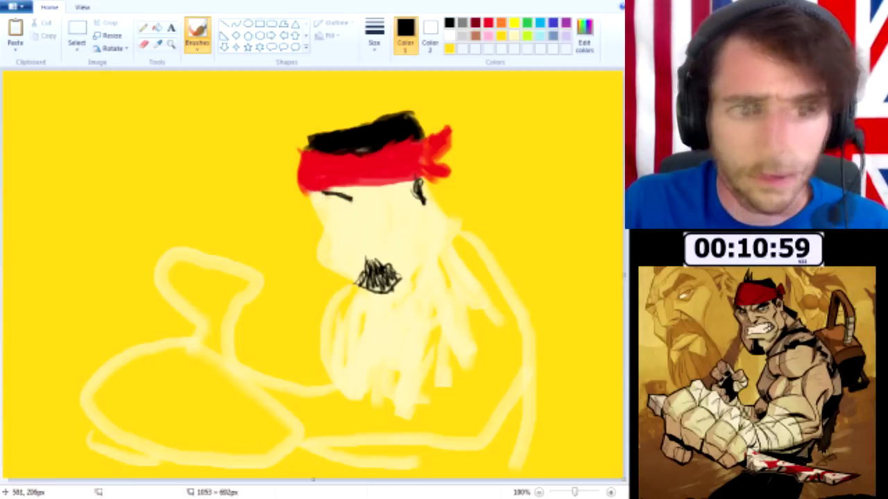
drag(397, 184, 382, 194)
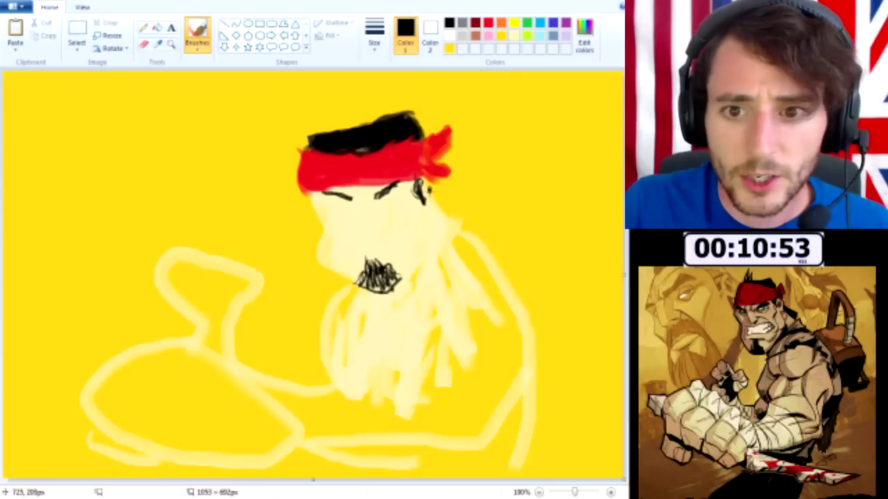
mouse_move(431, 188)
mouse_down()
mouse_move(461, 221)
mouse_move(435, 190)
mouse_move(451, 219)
mouse_up()
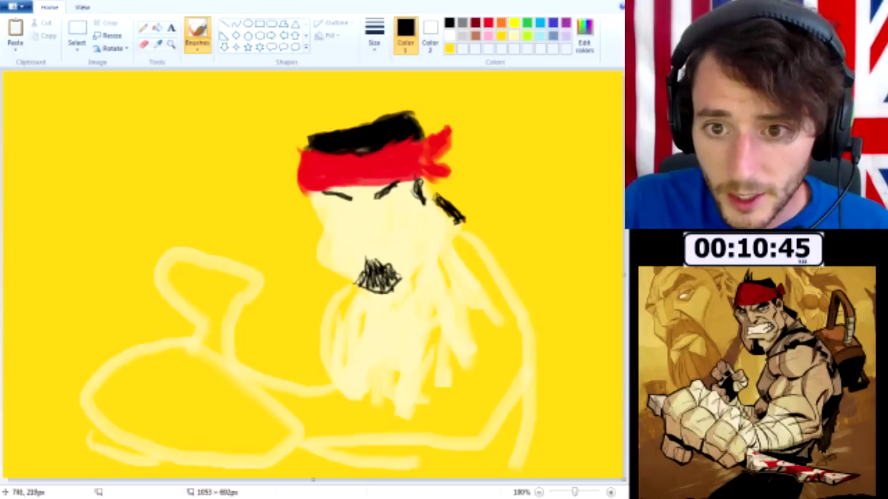
drag(437, 199, 437, 203)
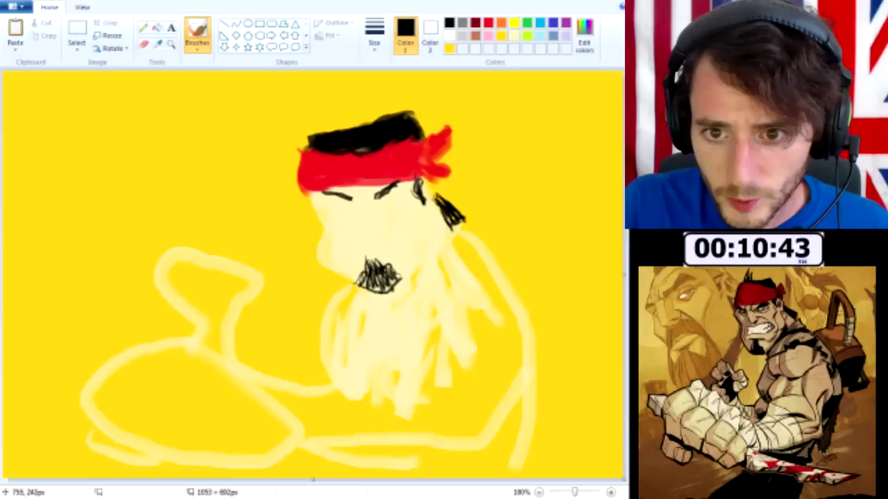
drag(463, 227, 467, 227)
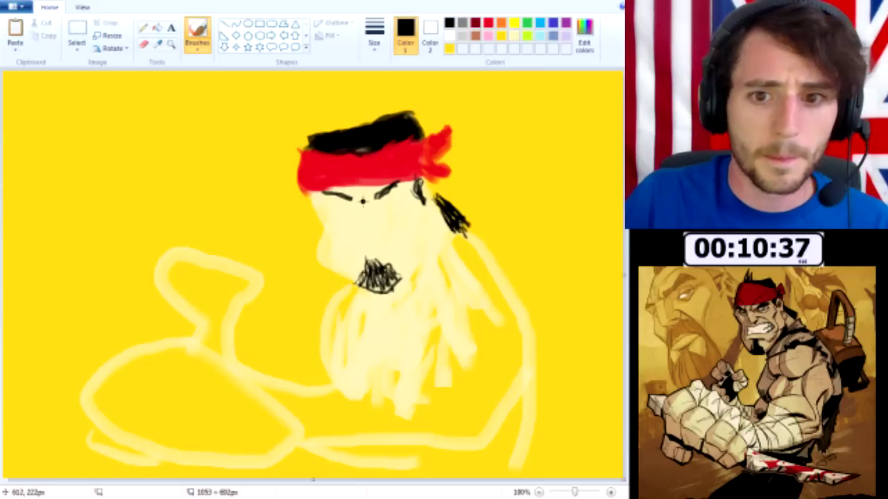
- Ink a short line under the left eye, the mouth, and the mustache and upper-lip lines
mouse_move(351, 216)
mouse_down()
mouse_move(353, 240)
mouse_move(393, 240)
mouse_up()
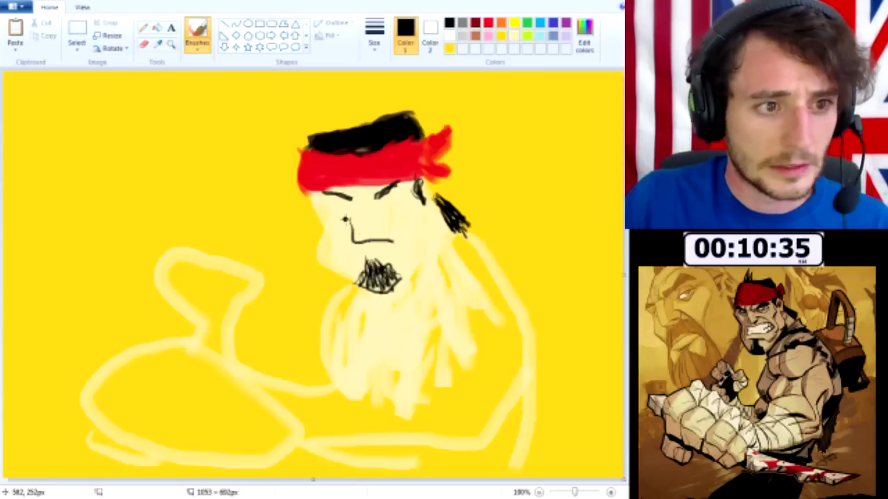
key(ctrl+z)
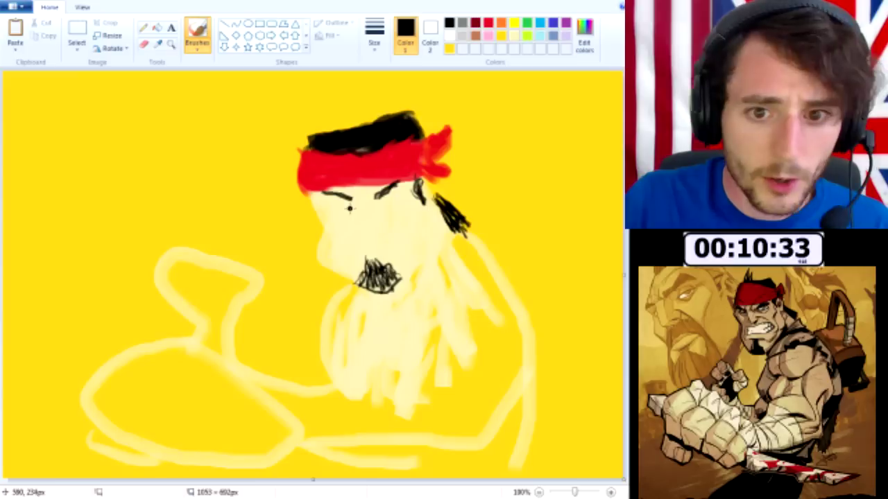
drag(347, 201, 356, 223)
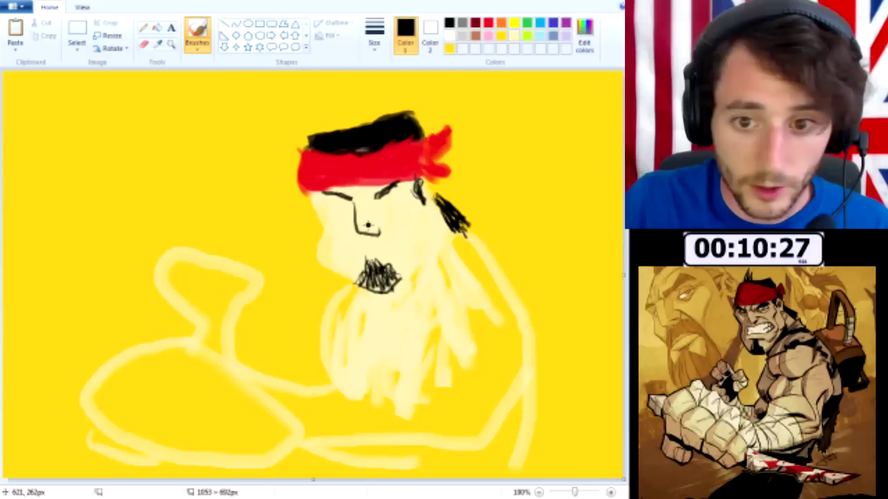
drag(381, 222, 406, 235)
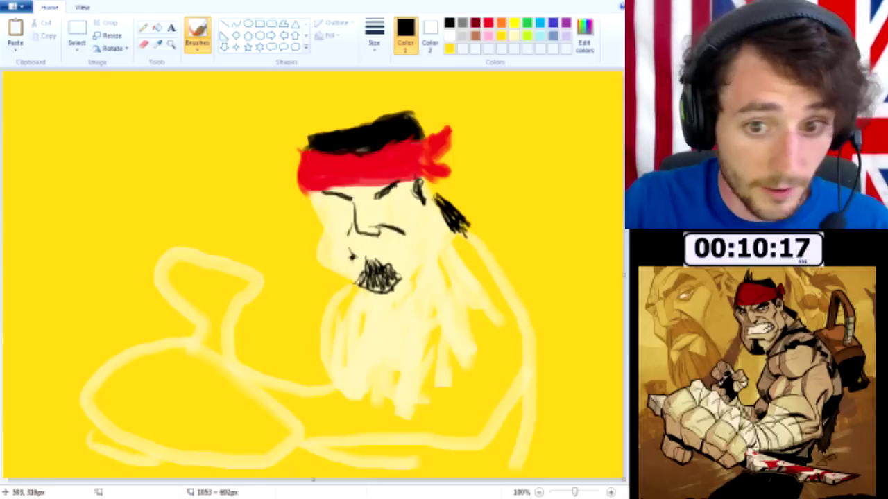
drag(351, 258, 394, 256)
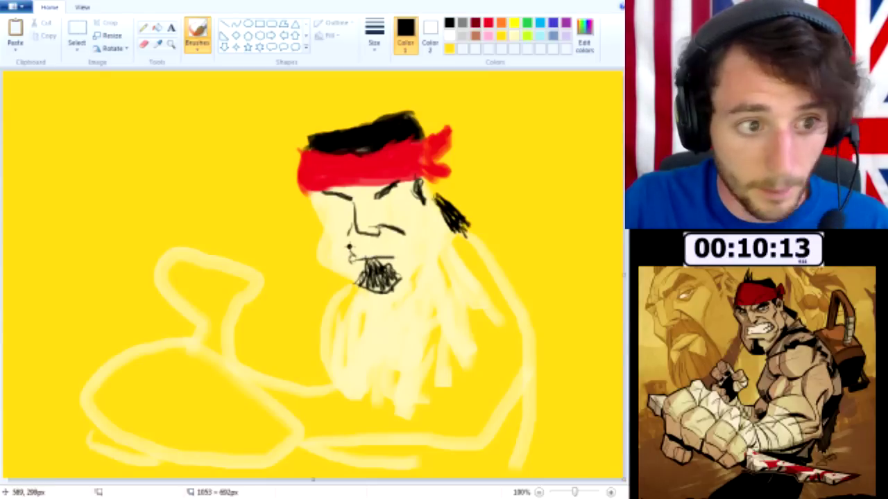
mouse_move(350, 253)
mouse_down()
mouse_move(407, 241)
mouse_move(401, 262)
mouse_move(372, 258)
mouse_up()
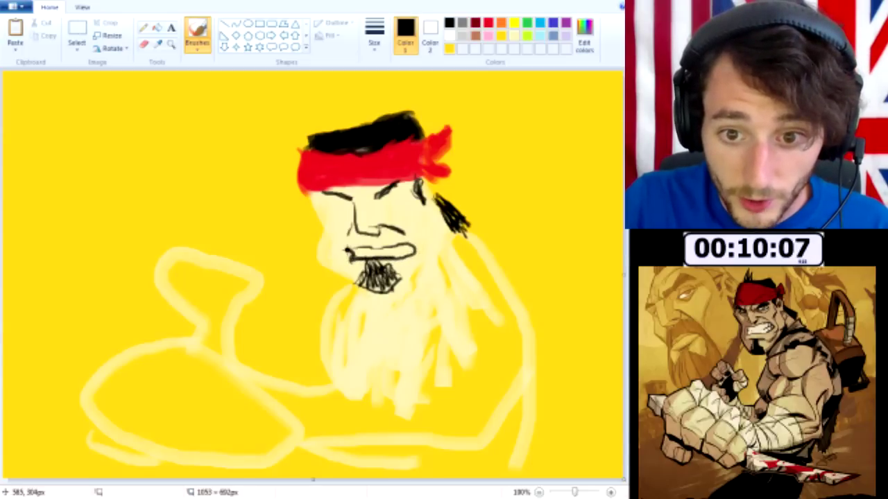
drag(348, 247, 380, 249)
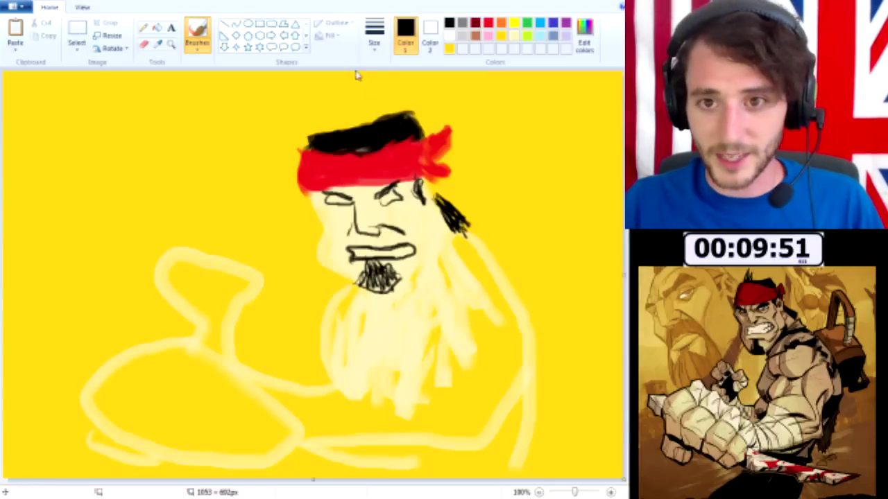
- Create a slightly darker, less saturated cream skin tone (Red 230, Green 217, Blue 142)
click(514, 35)
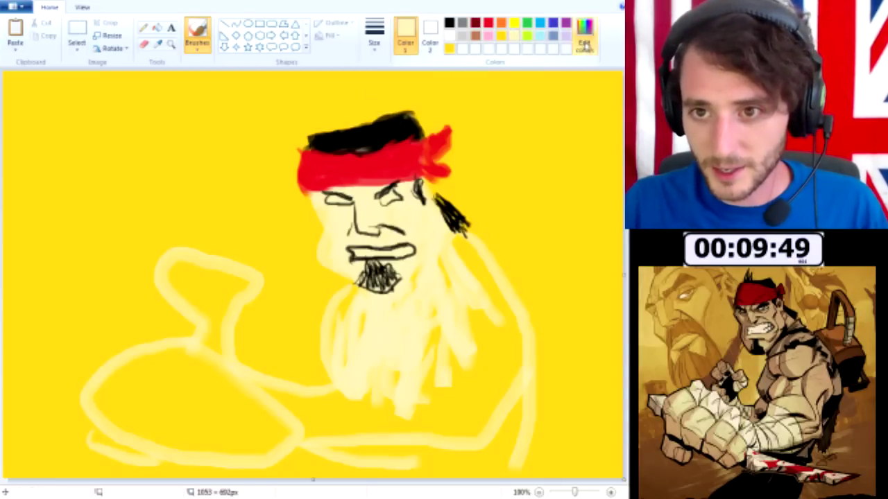
click(584, 33)
drag(439, 189, 440, 197)
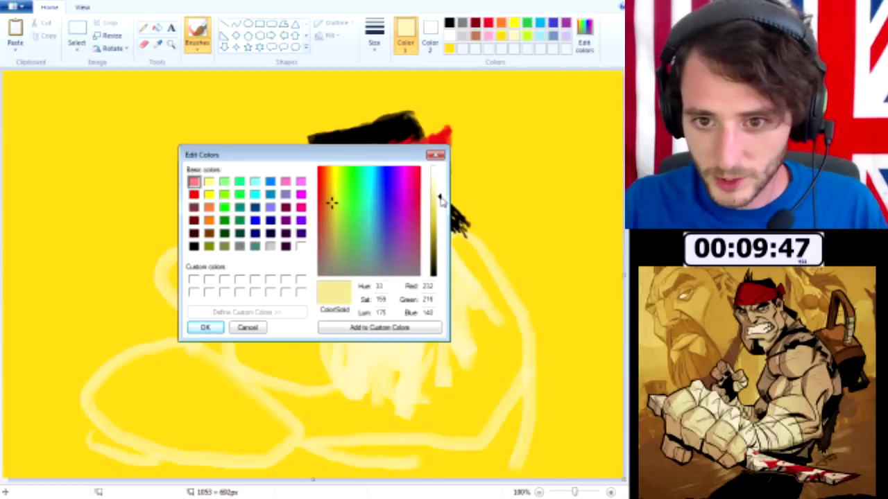
click(331, 207)
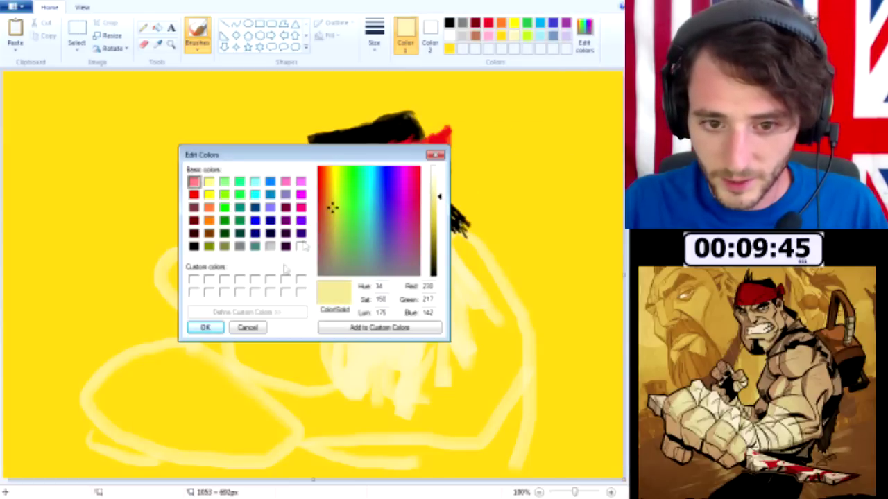
click(205, 327)
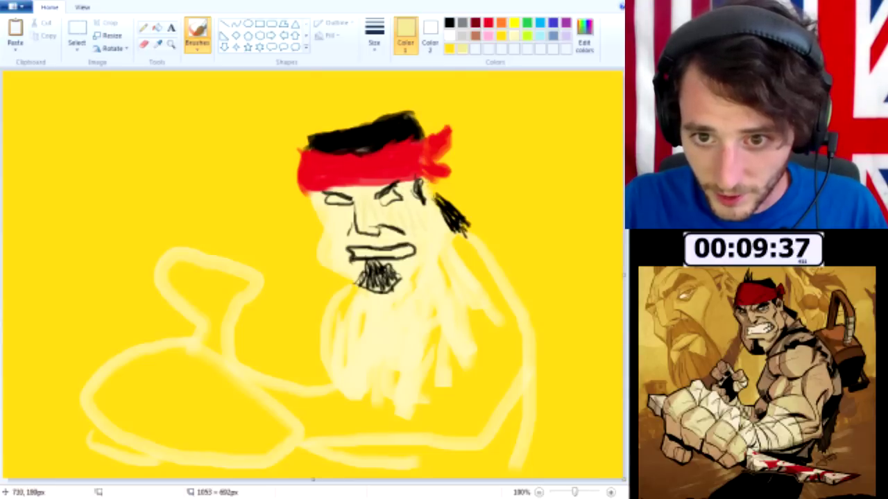
- Cover the mark beside the right eye in cream, darken that eye in black, and paint the teeth pale
drag(432, 183, 423, 193)
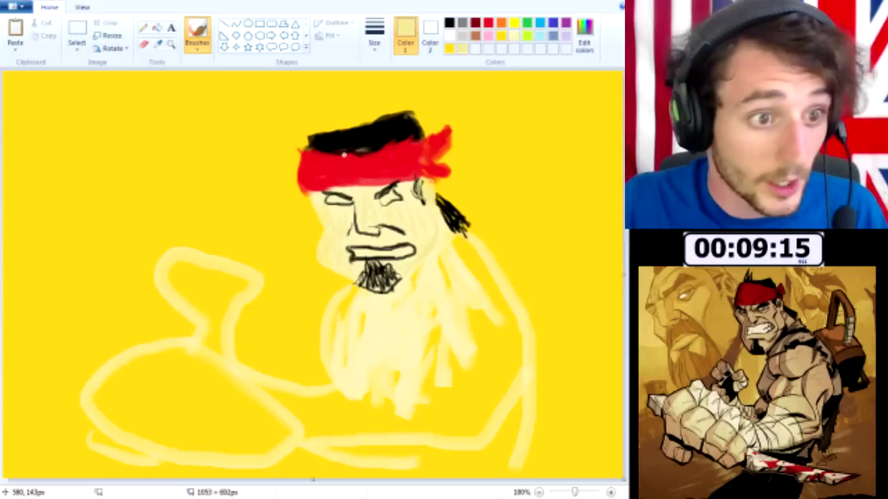
click(448, 22)
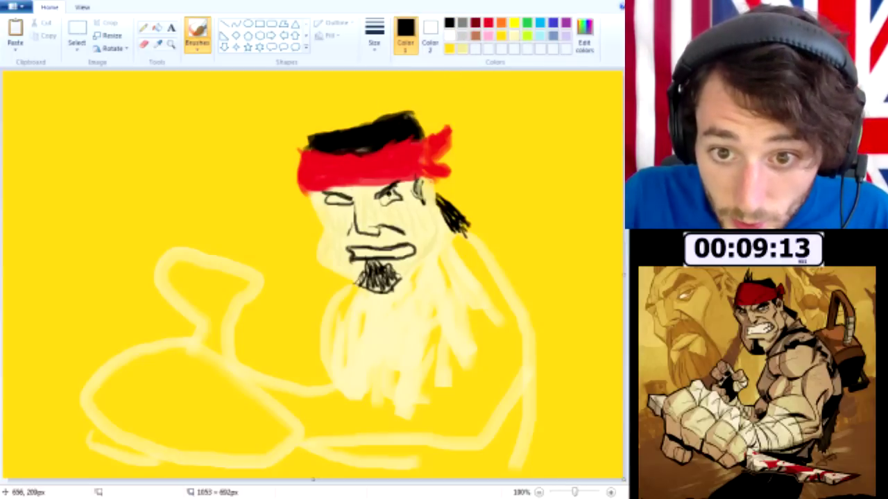
drag(392, 194, 391, 201)
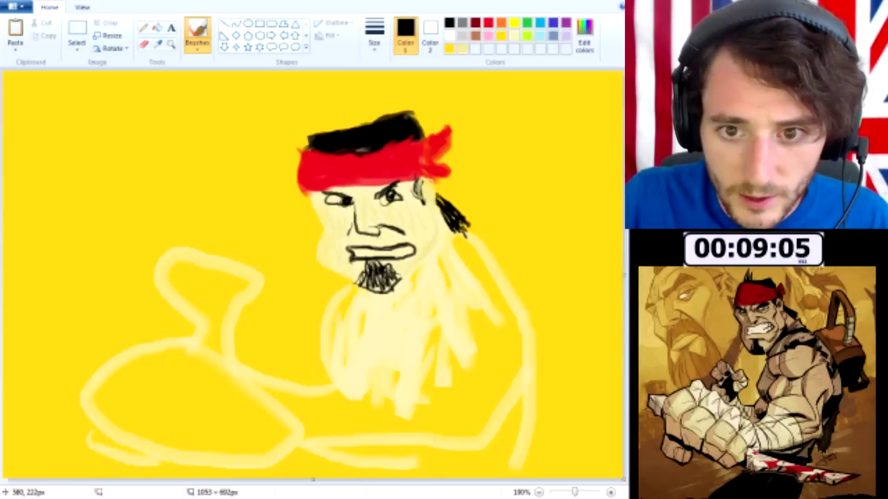
click(448, 42)
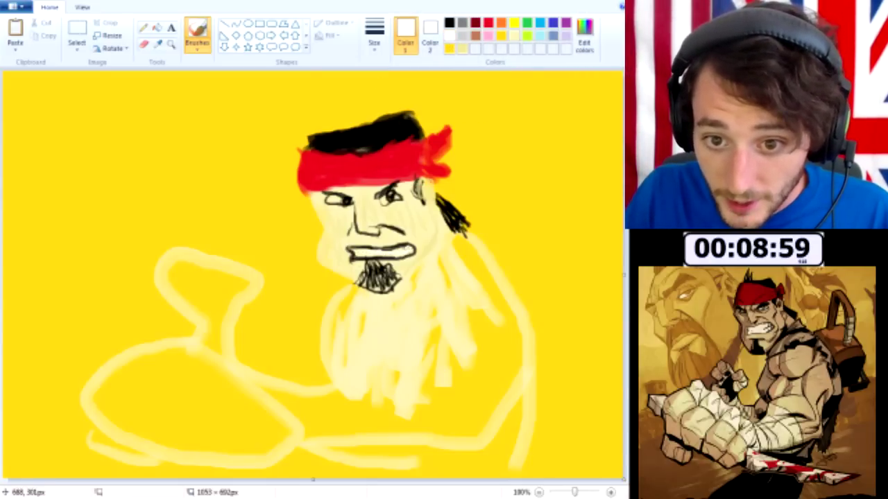
drag(385, 258, 354, 256)
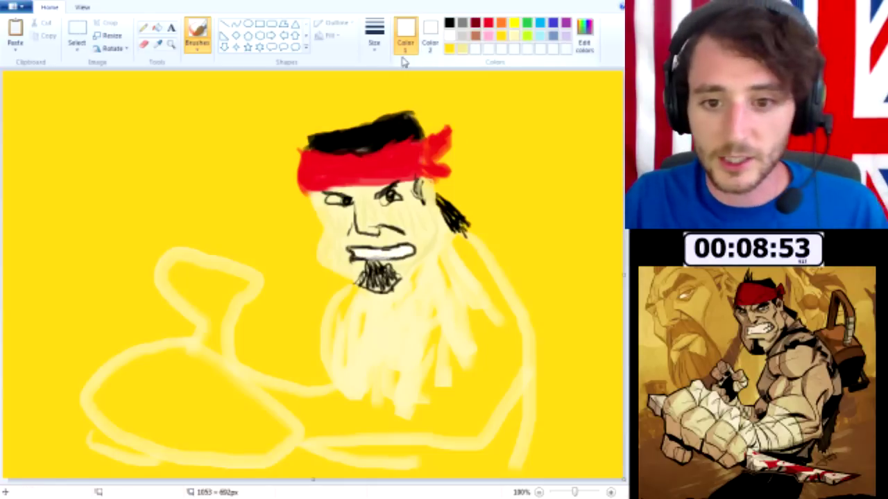
- Outline the left and right sides of the face and the jaw in black
click(449, 23)
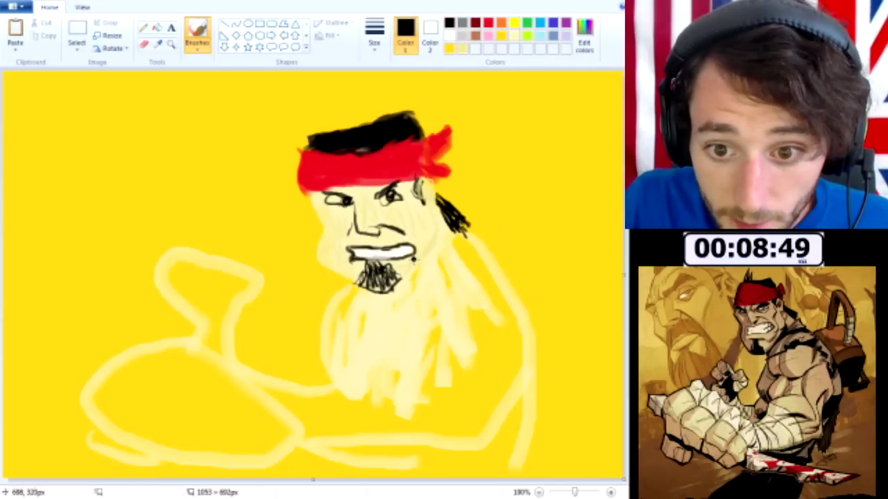
drag(426, 253, 388, 284)
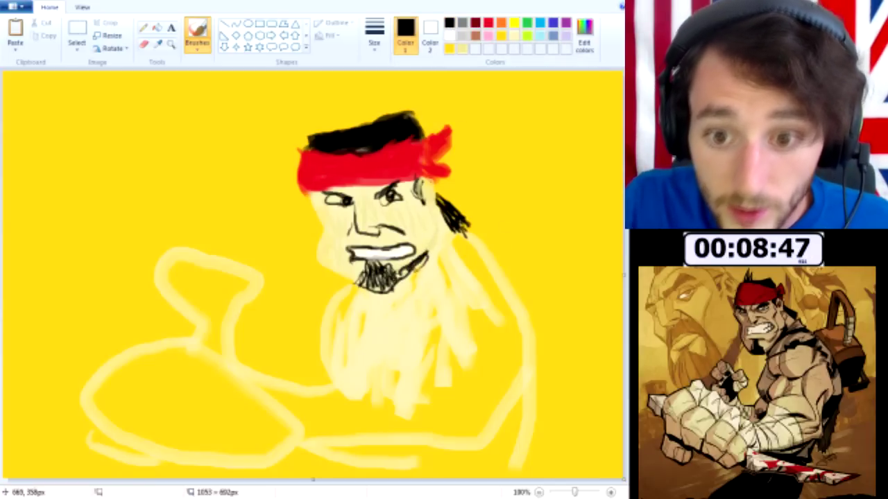
mouse_move(304, 199)
mouse_down()
mouse_move(326, 234)
mouse_move(313, 263)
mouse_up()
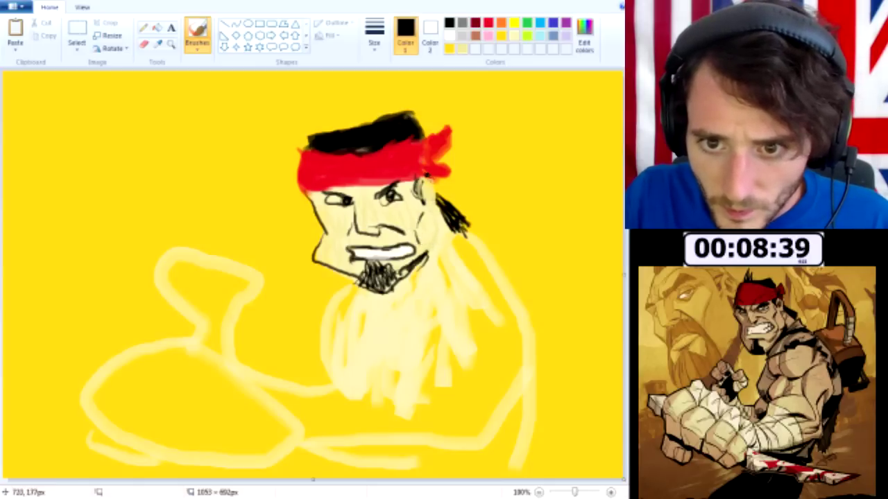
drag(433, 174, 429, 264)
- Ink the red headband's left edge, bottom edge and right end in black
drag(309, 149, 303, 183)
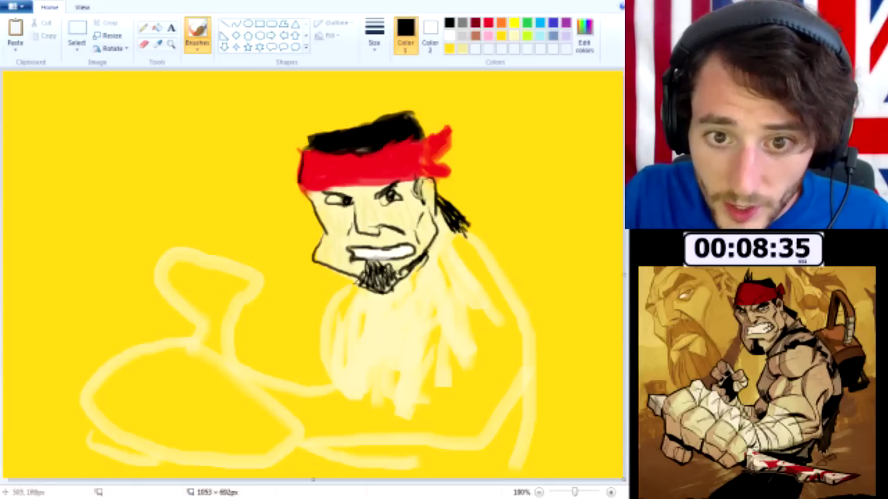
mouse_move(323, 190)
mouse_down()
mouse_move(450, 174)
mouse_move(439, 182)
mouse_up()
mouse_move(452, 138)
mouse_down()
mouse_move(451, 129)
mouse_move(327, 152)
mouse_move(345, 170)
mouse_up()
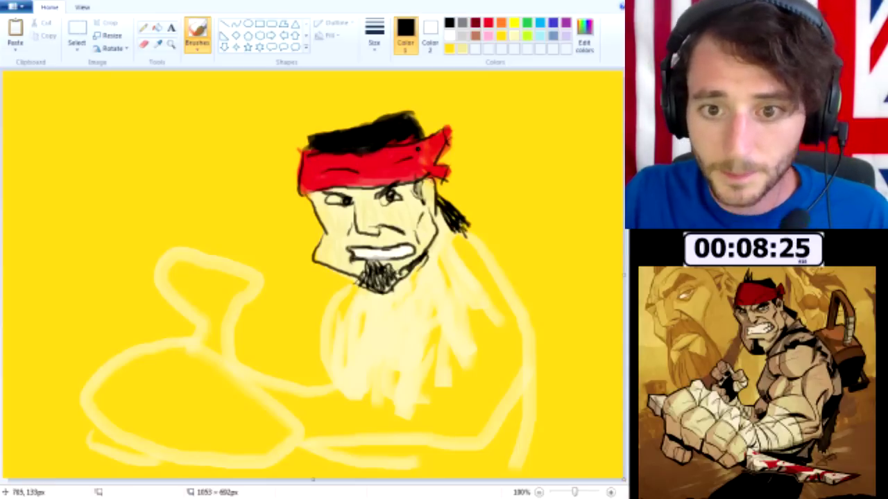